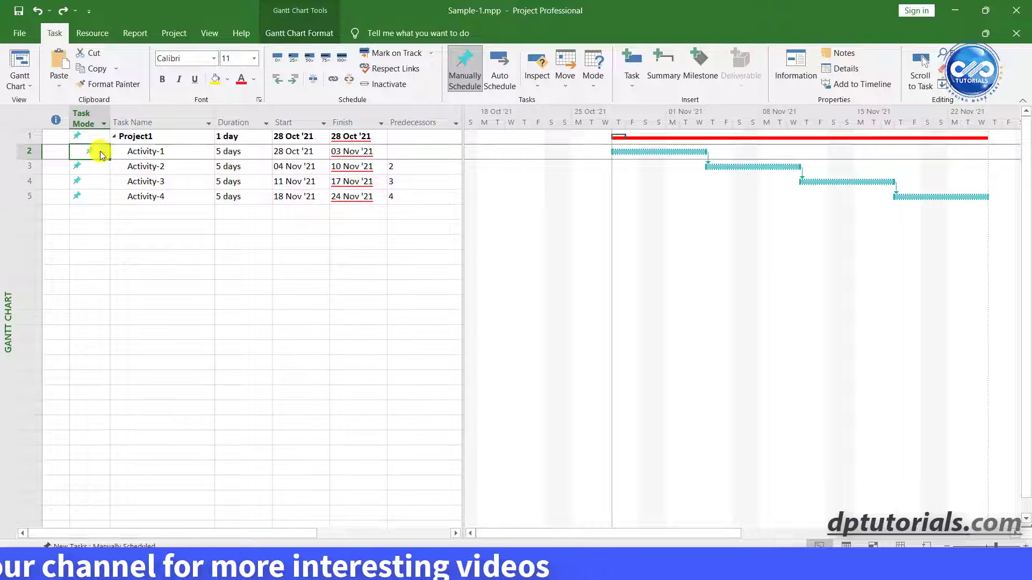
Set the task mode of Activity-1 to Auto Scheduled and fill that mode down through Activity-4
left_click(102, 154)
left_click(104, 155)
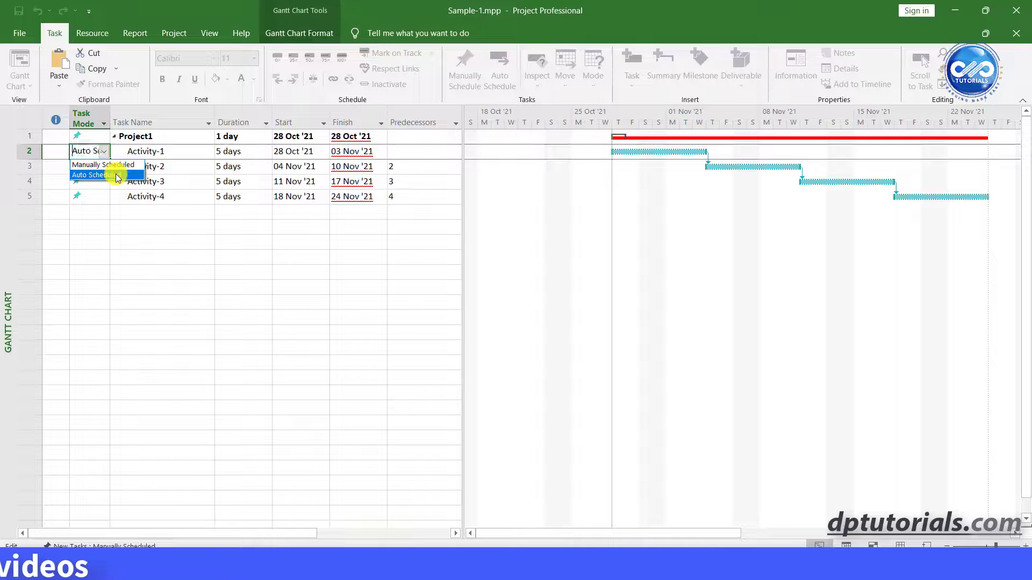
left_click(90, 186)
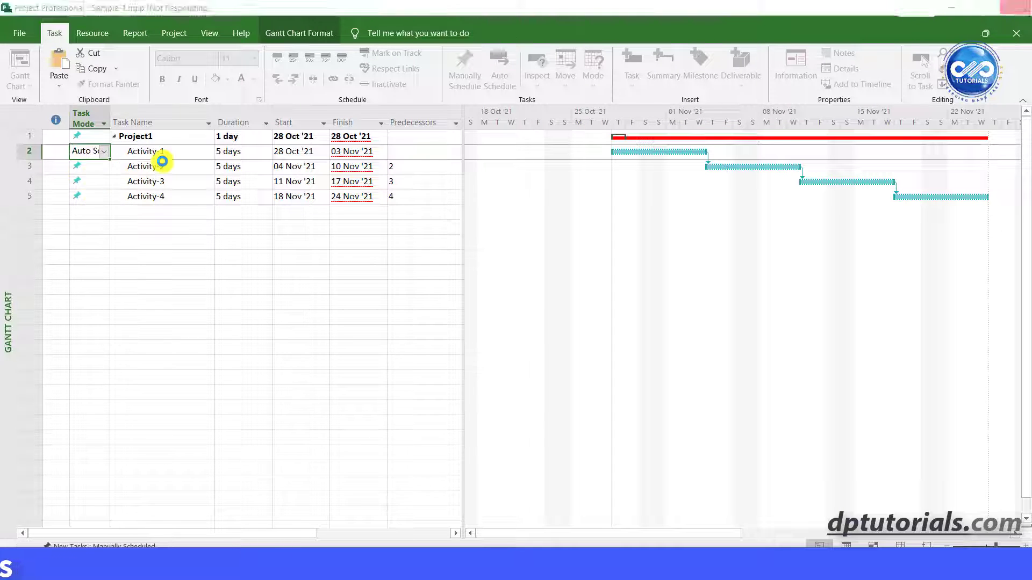
left_click(100, 157)
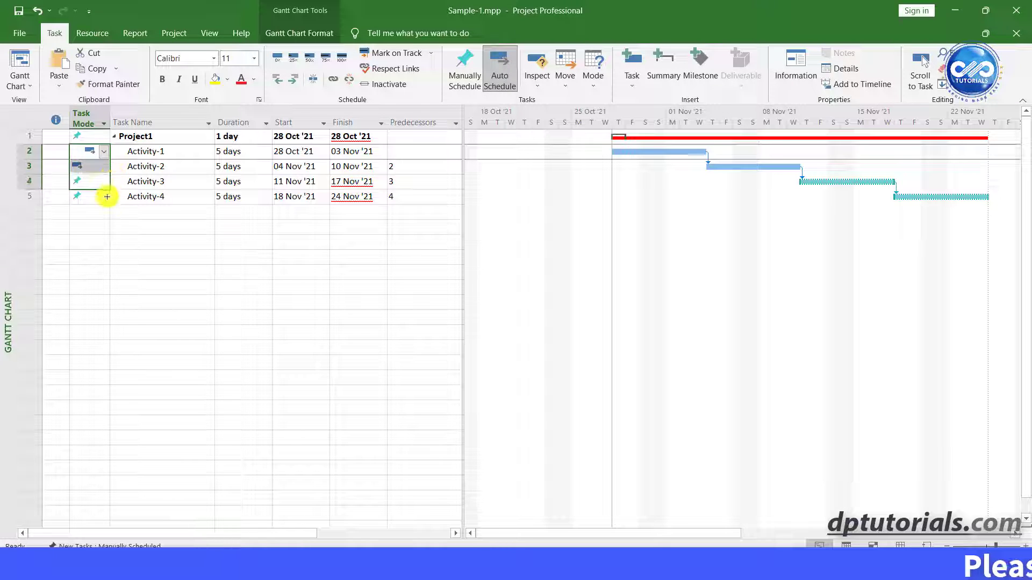
left_click(162, 185)
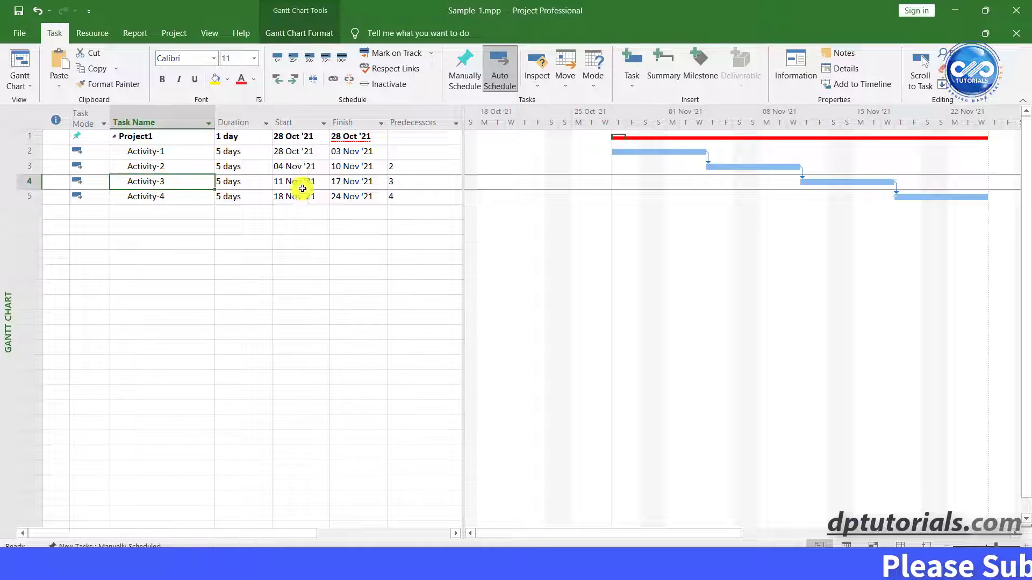
Set the Project1 summary task's mode to Auto Scheduled and check its dates against the activities below
left_click(355, 143)
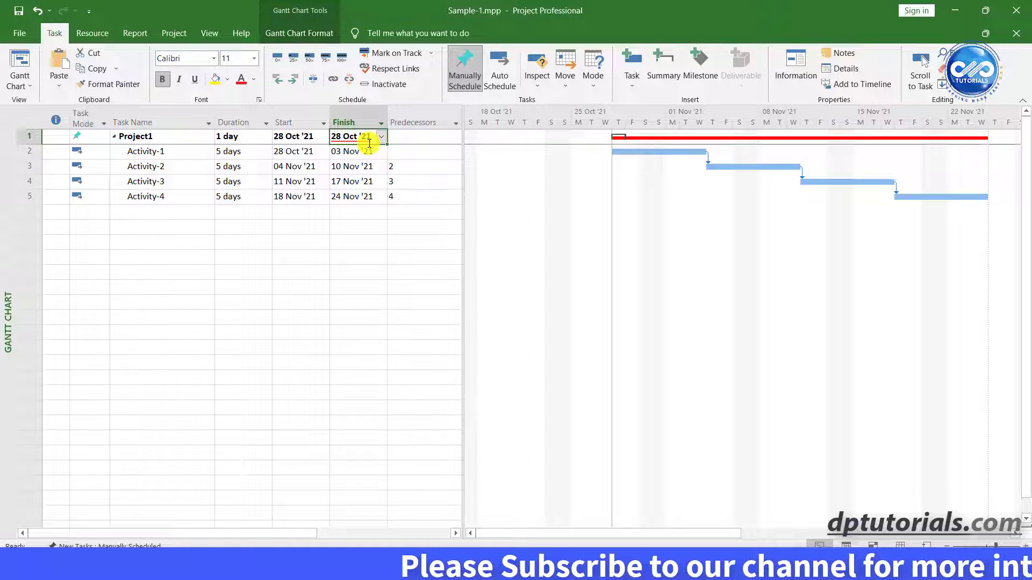
left_click(101, 141)
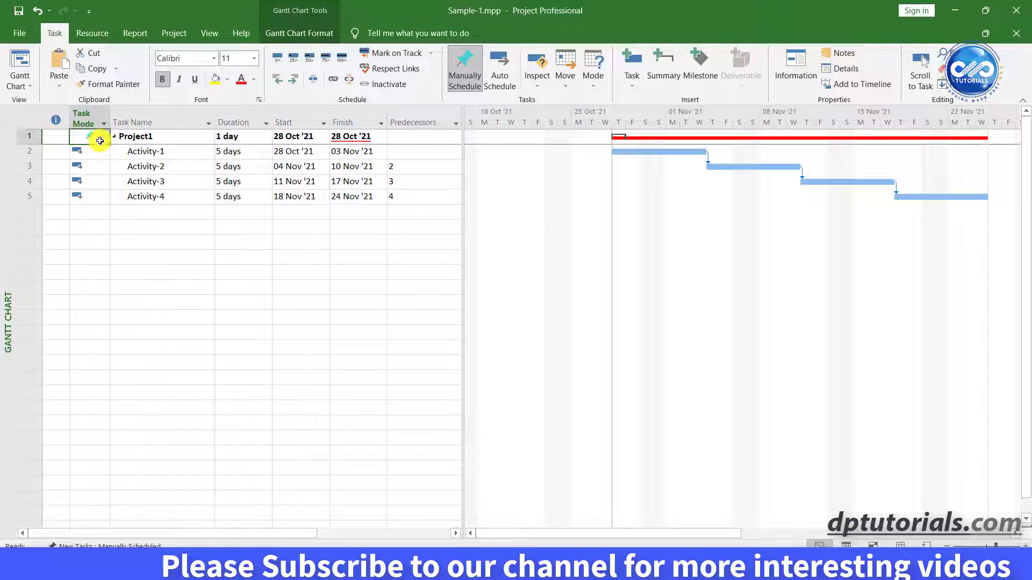
left_click(103, 137)
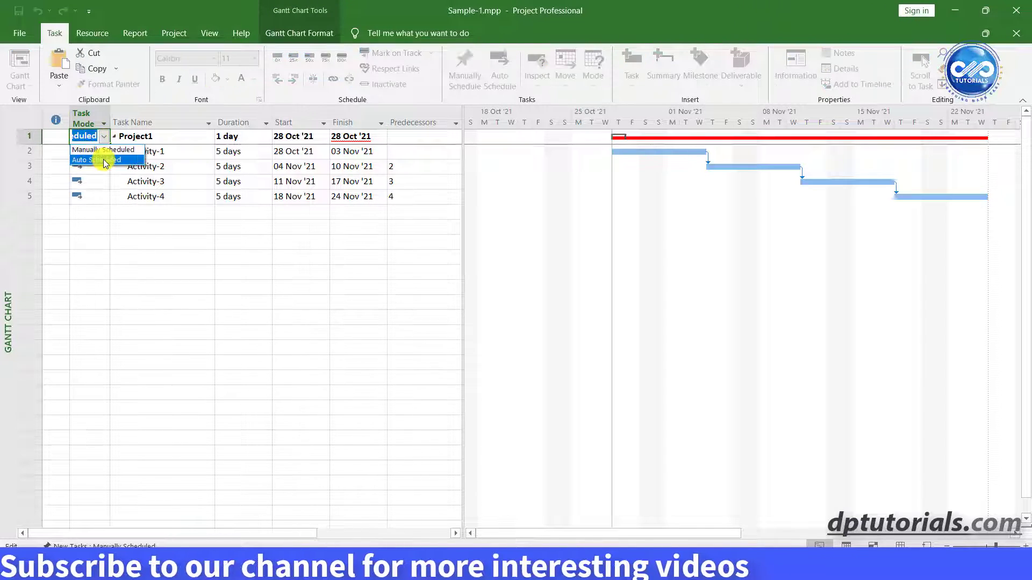
left_click(103, 159)
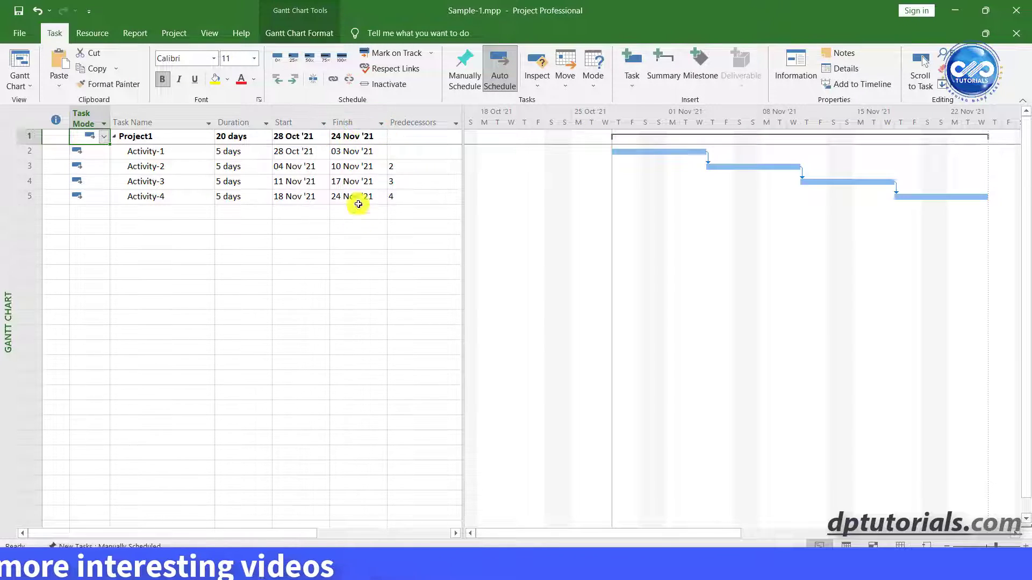
left_click(354, 227)
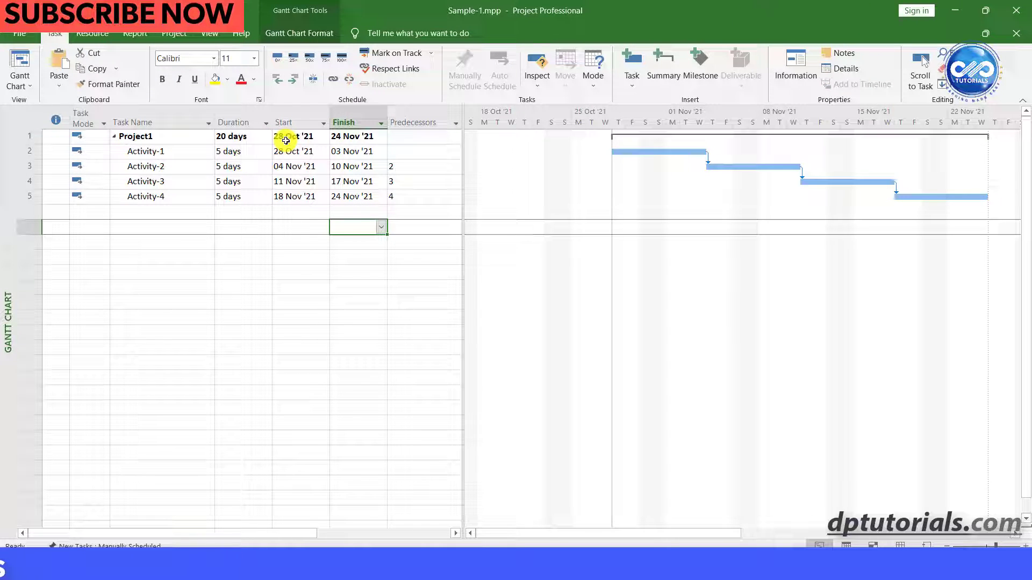
left_click(351, 137)
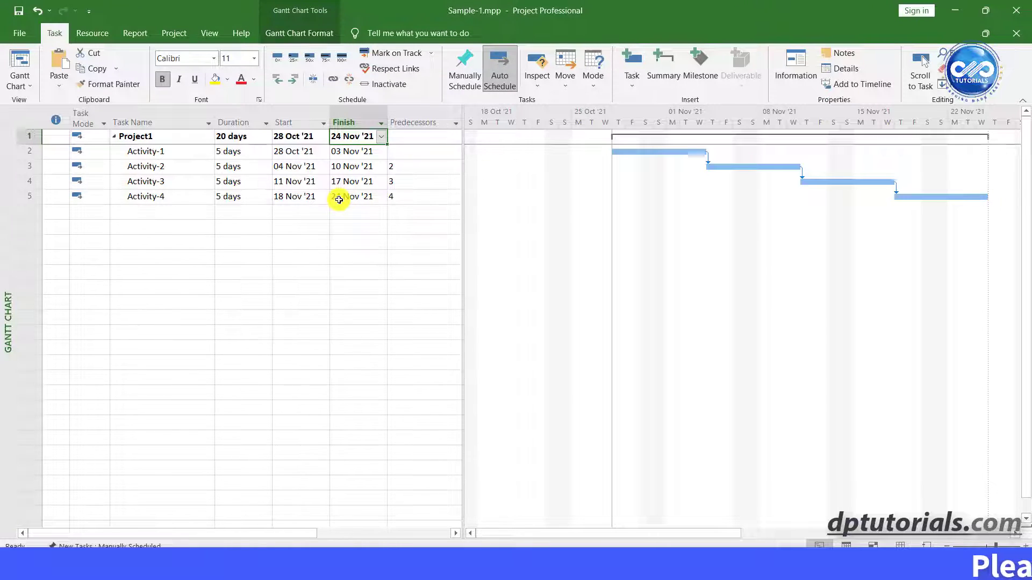
left_click(304, 184)
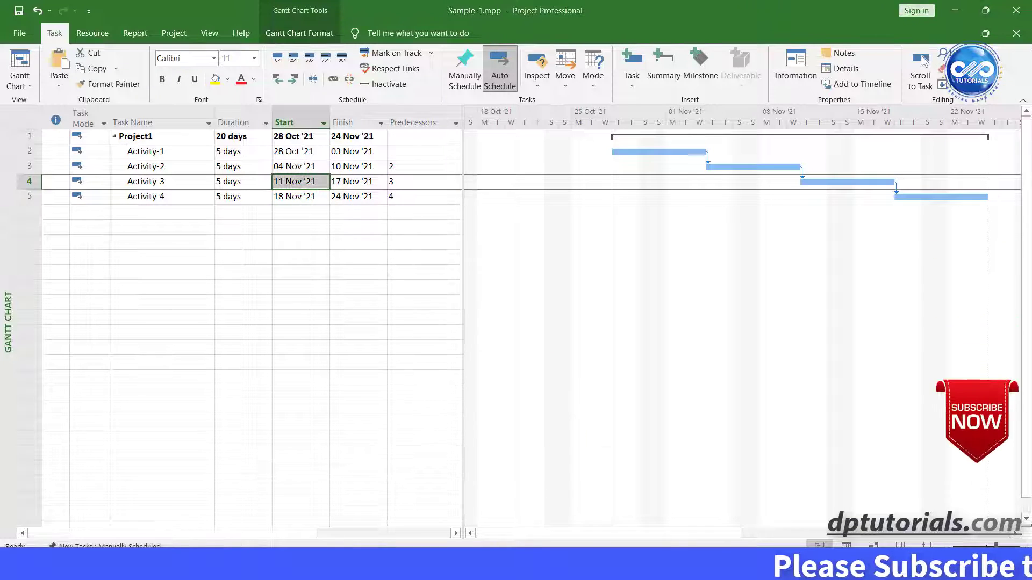
Switch to the Auto vs Manual.mpp project and examine which tasks are manually and which are automatically scheduled
left_click(392, 446)
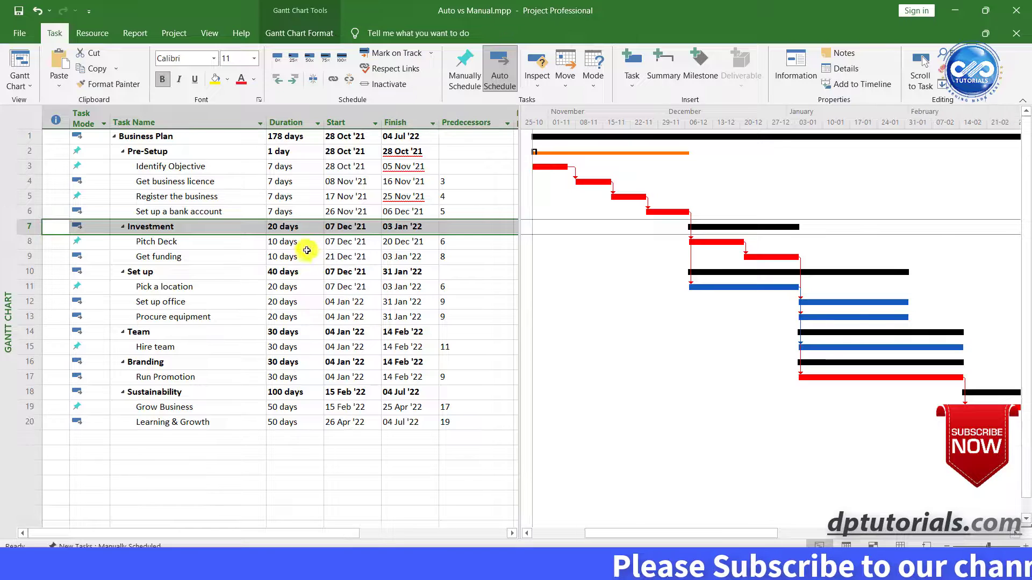
left_click(99, 165)
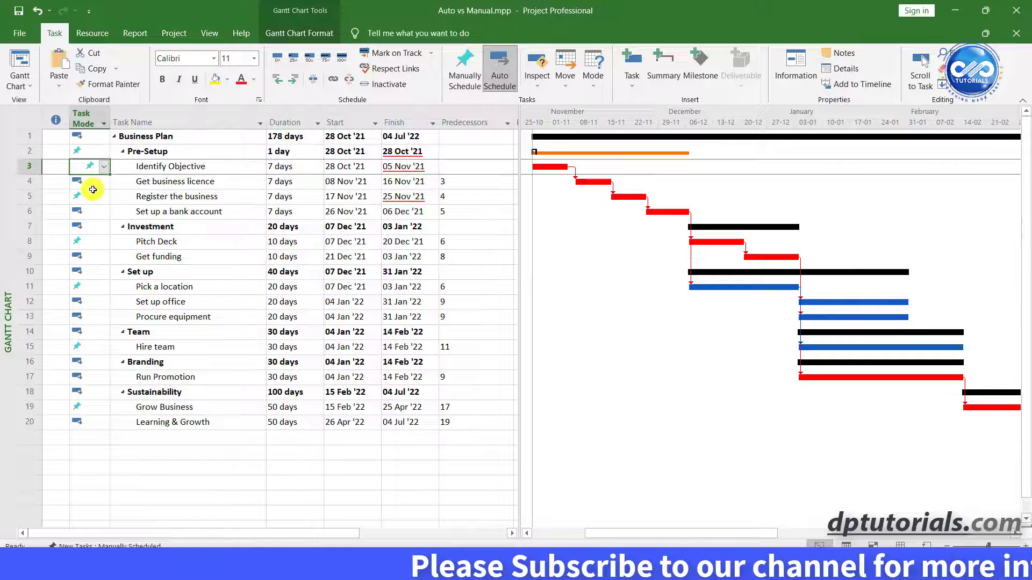
left_click(92, 184)
left_click(90, 225)
left_click(89, 256)
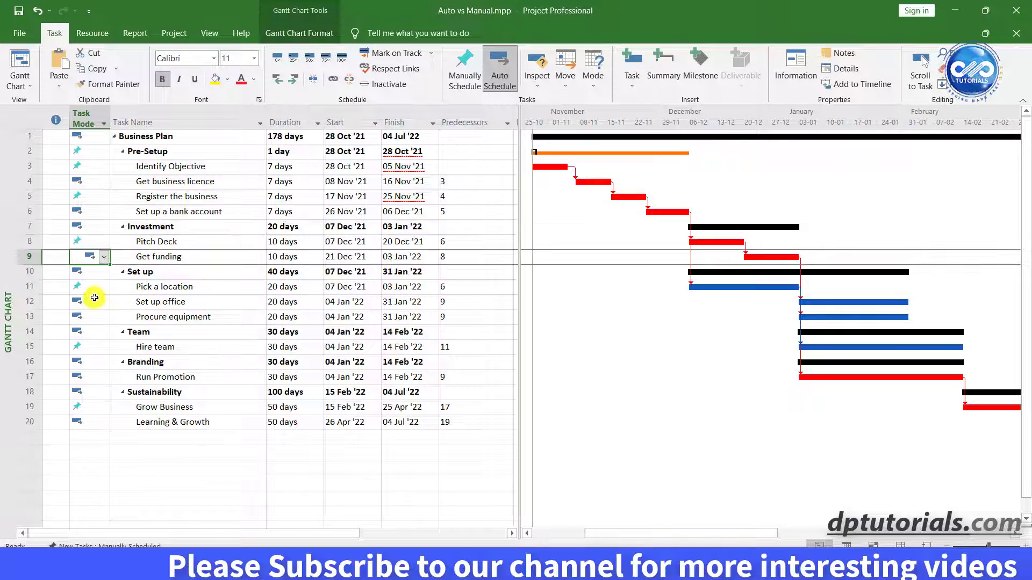
left_click(92, 288)
left_click(94, 338)
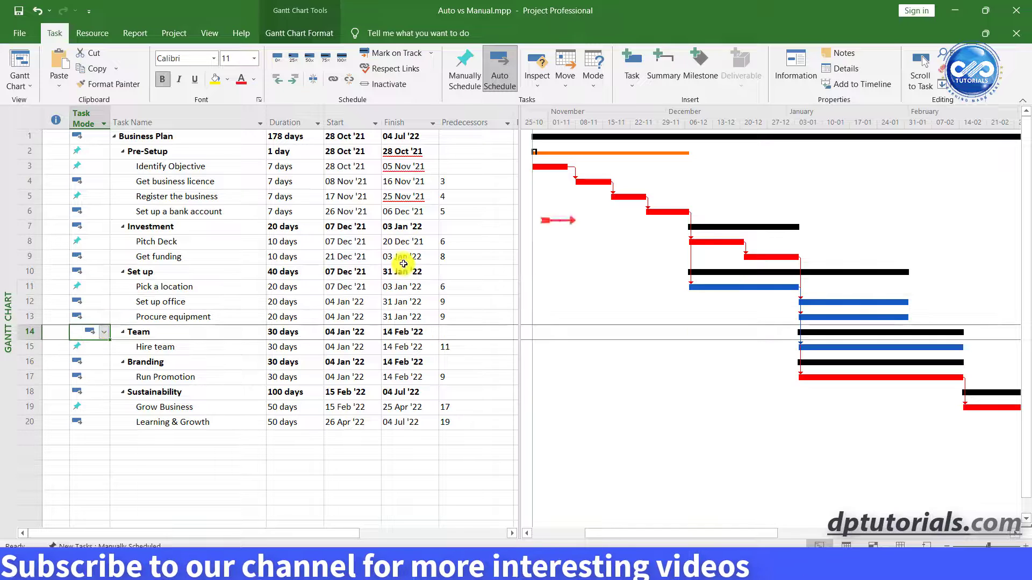
left_click(398, 260)
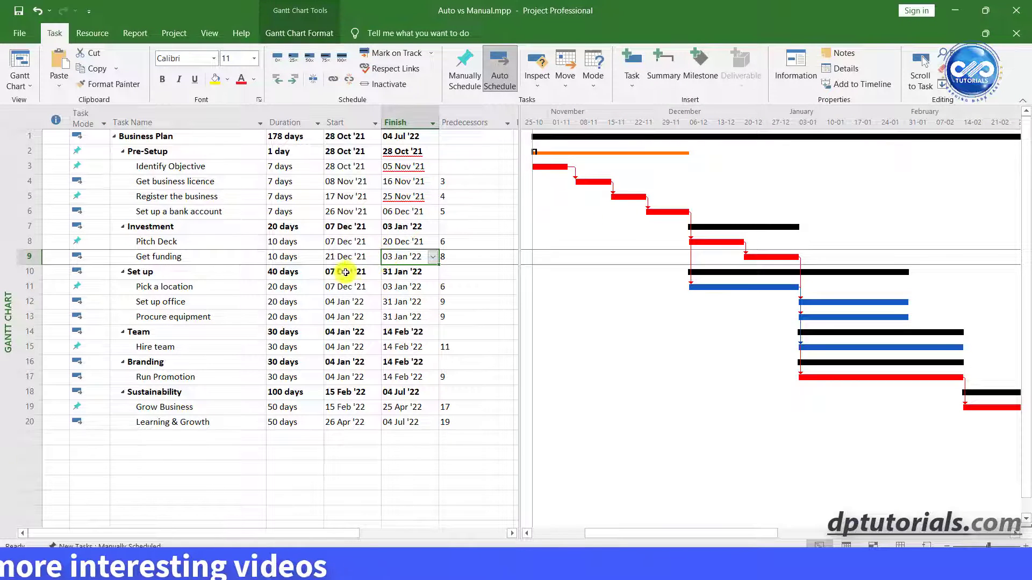
Set the duration of the Identify Objective task to 10 days
left_click(276, 166)
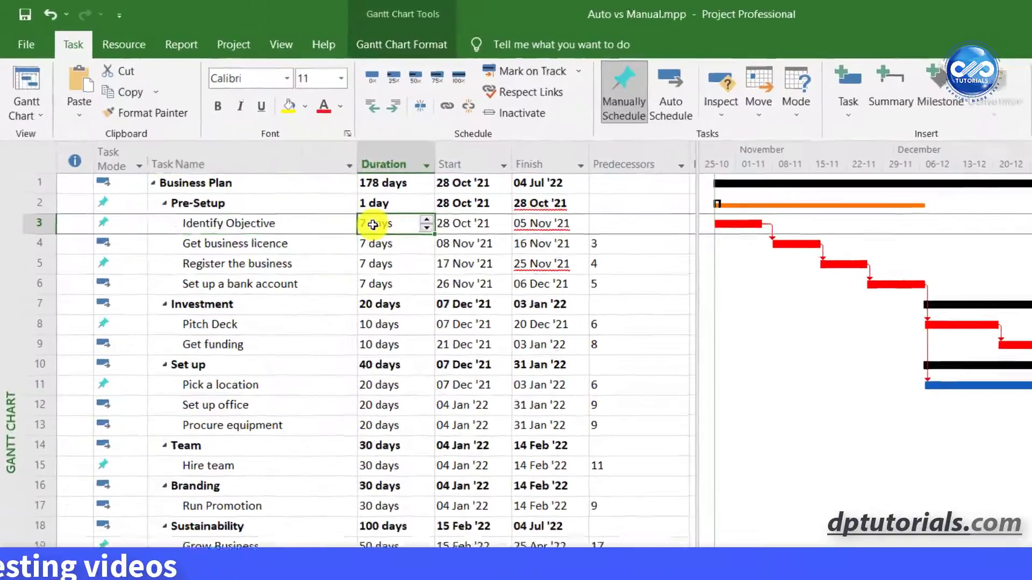
type("10")
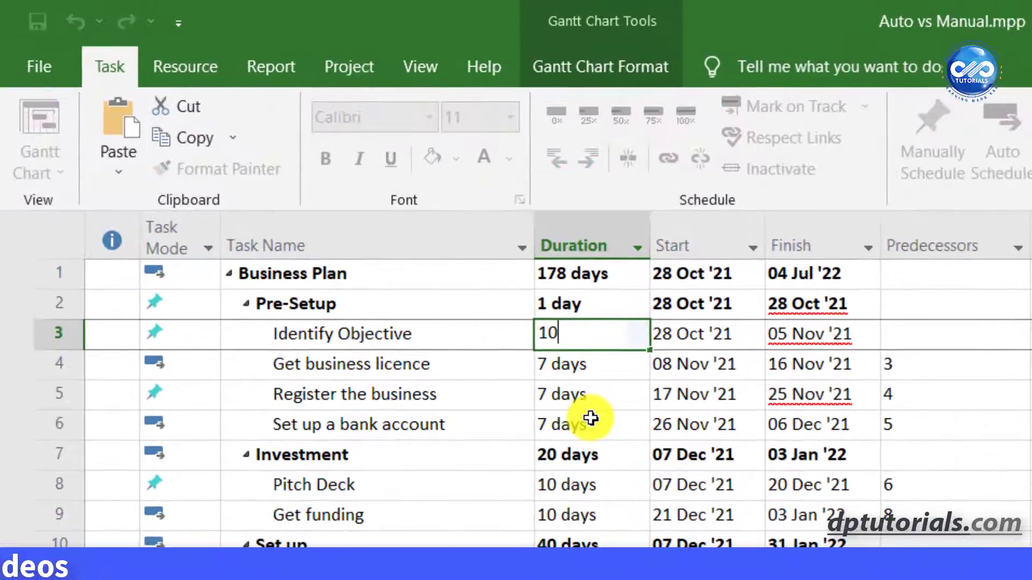
key("Return")
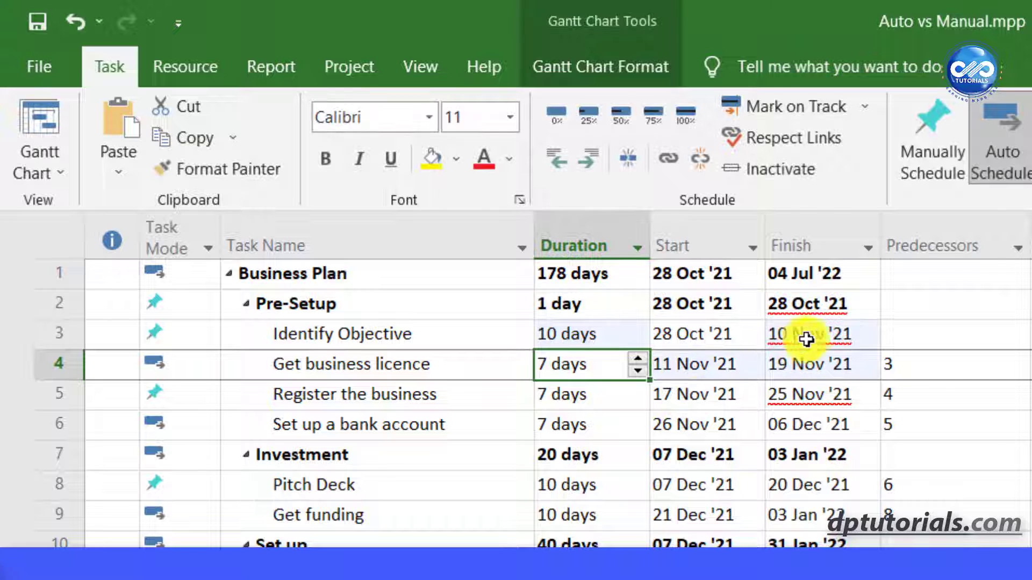
Examine the dates and task modes of Identify Objective, Get business licence and Register the business for effects of the duration change
left_click(807, 333)
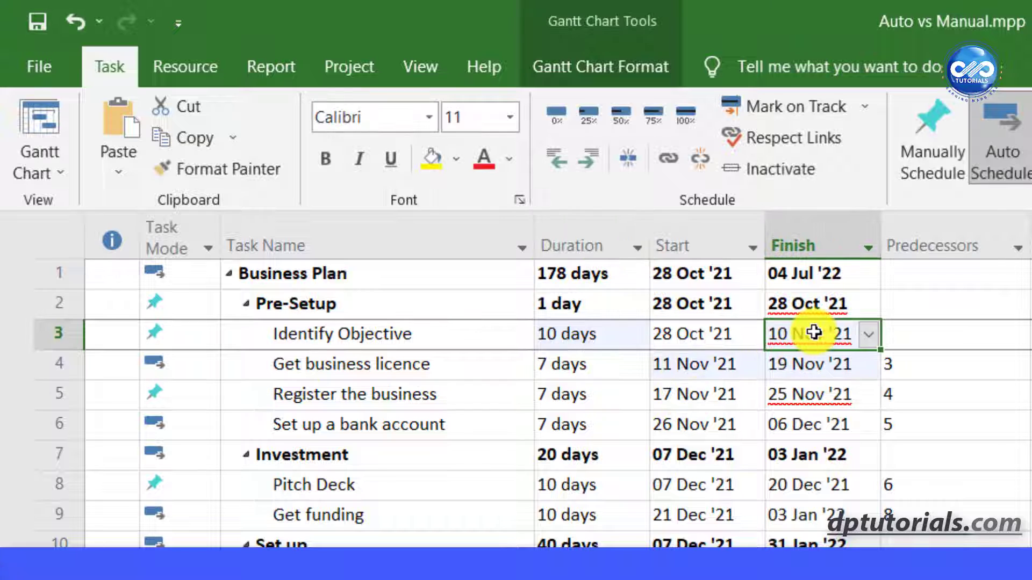
left_click(704, 373)
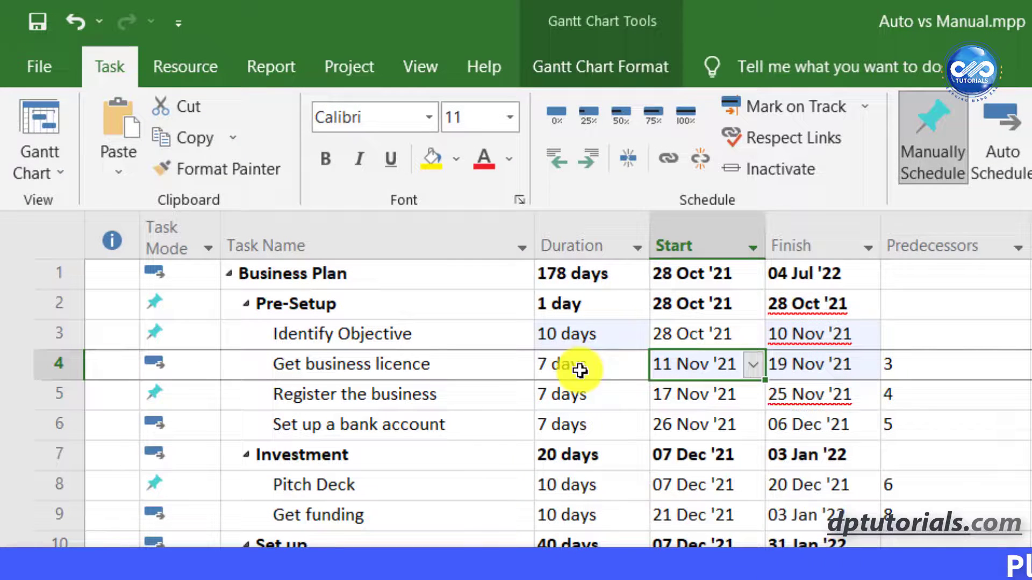
left_click(435, 370)
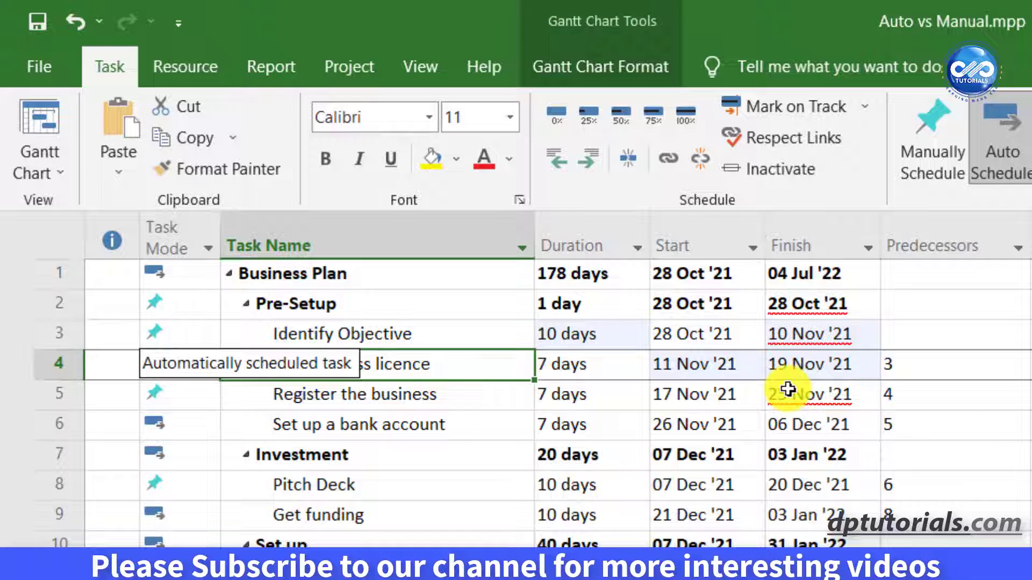
left_click(701, 399)
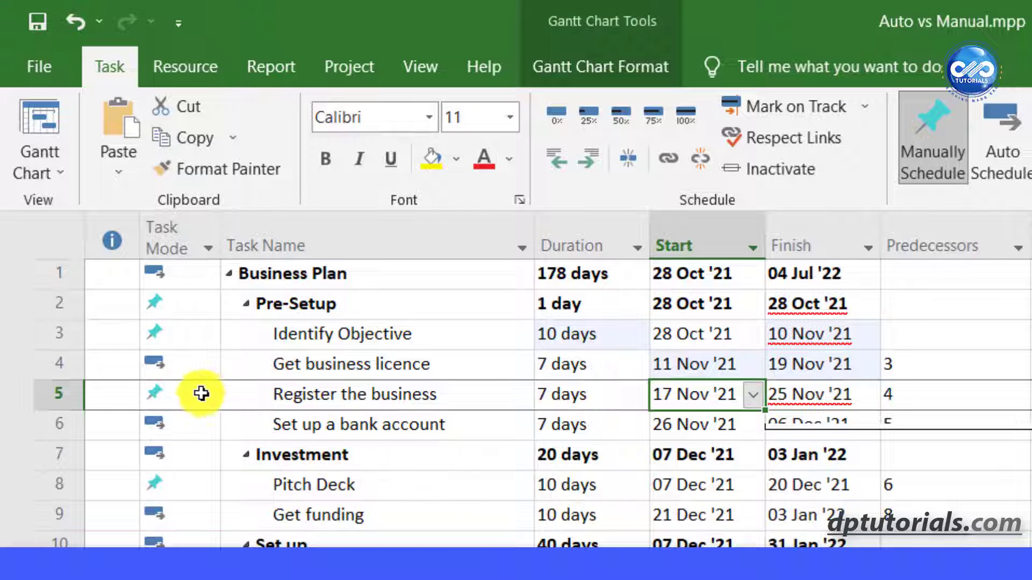
left_click(173, 364)
left_click(178, 393)
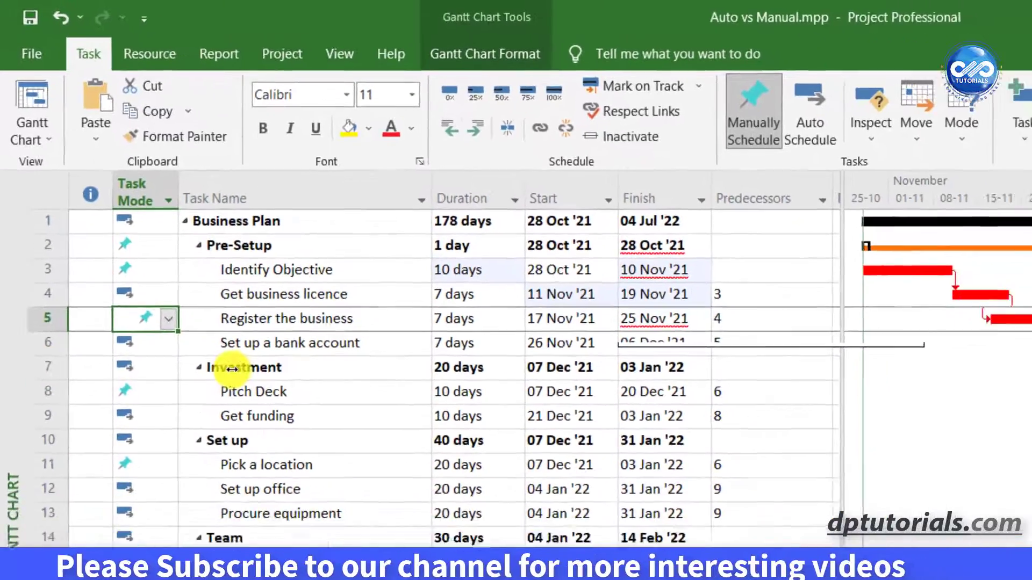
Insert a new task above the Investment summary task and name it Final Review
left_click(231, 369)
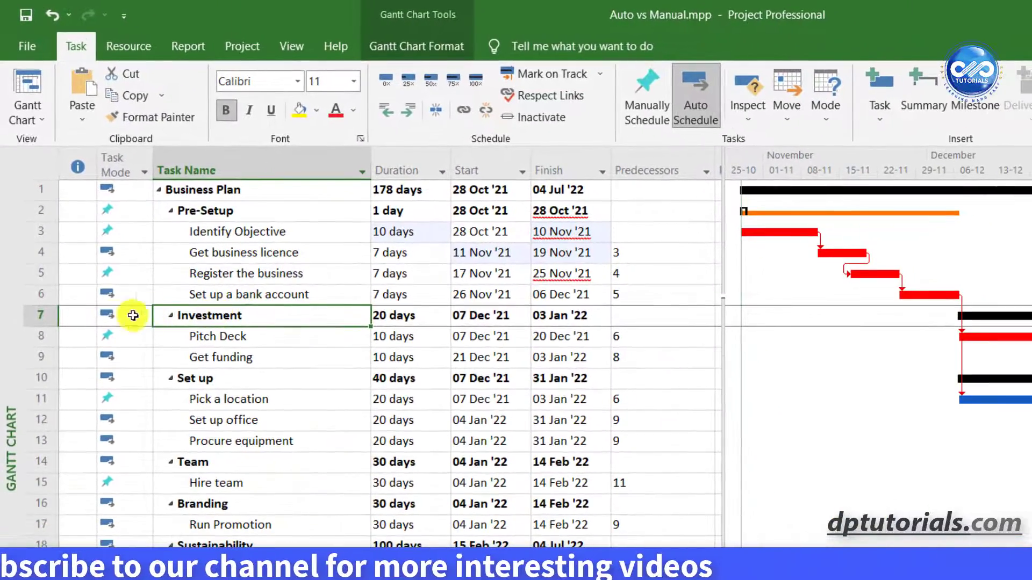
left_click(46, 319)
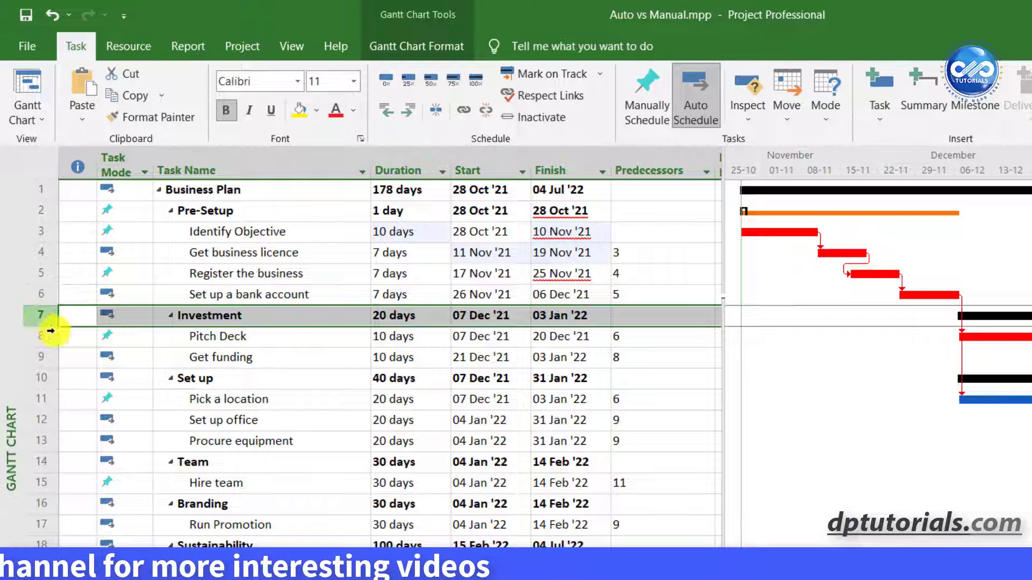
left_click(878, 93)
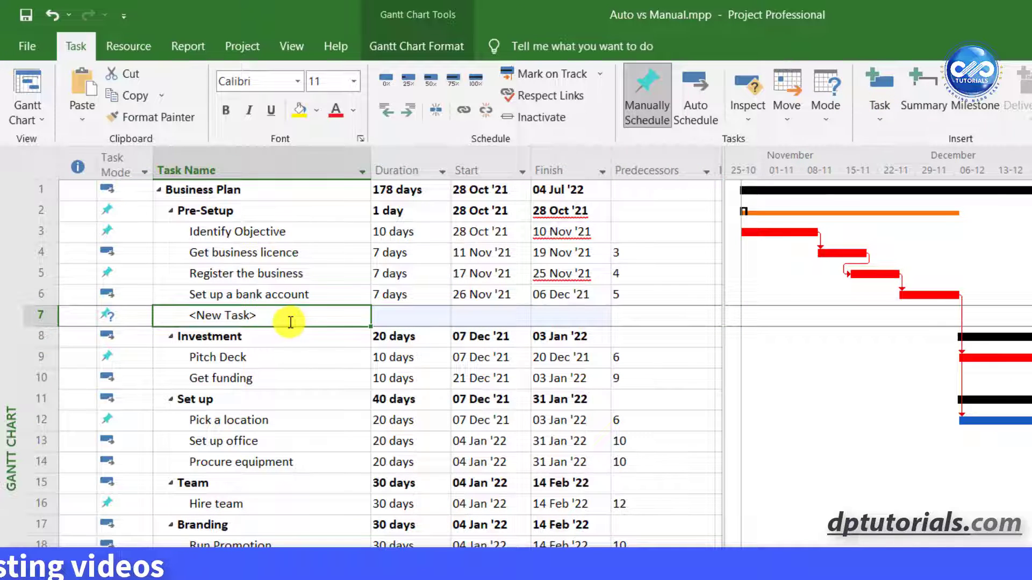
type("Final Rev")
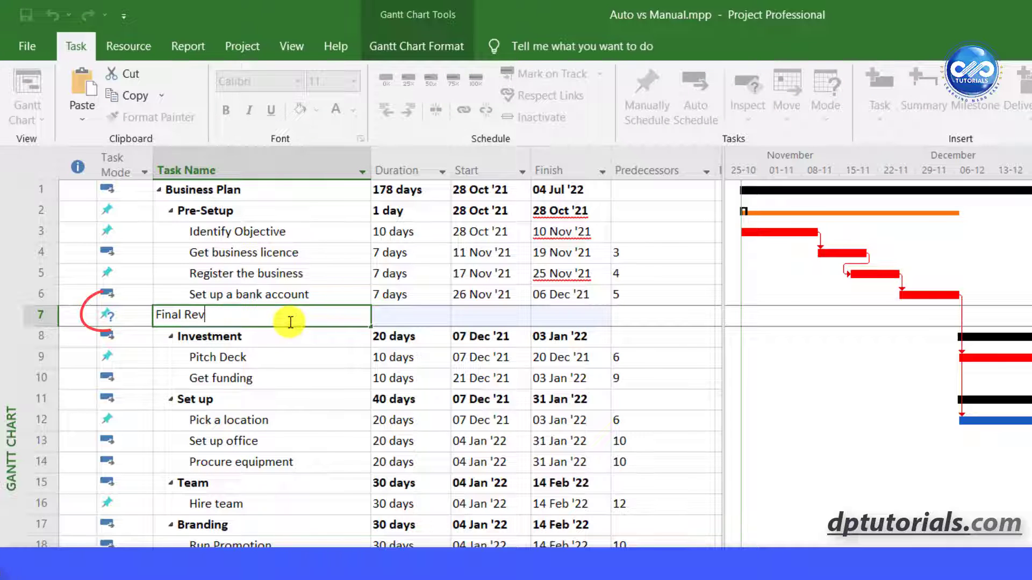
type("Final Review")
key("Return")
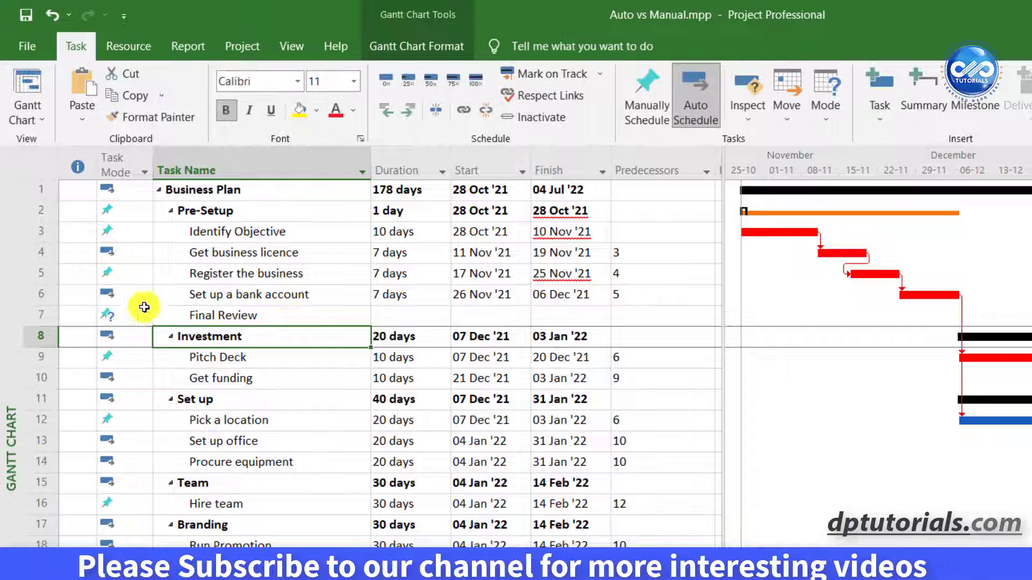
Enter the text note "Manager has to confirm" as the start of the Final Review task
left_click(423, 316)
left_click(483, 316)
left_click(544, 318)
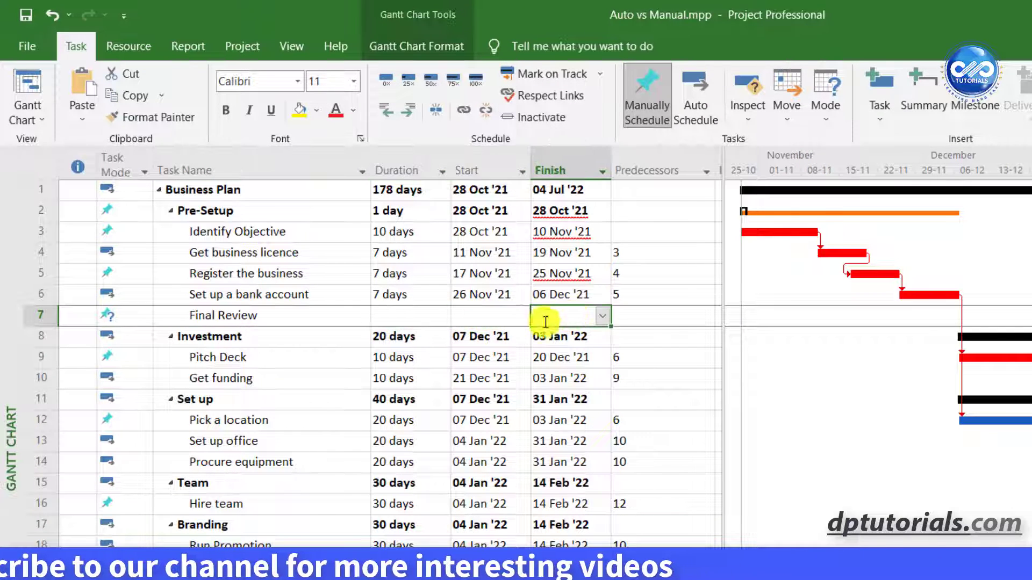
left_click(499, 314)
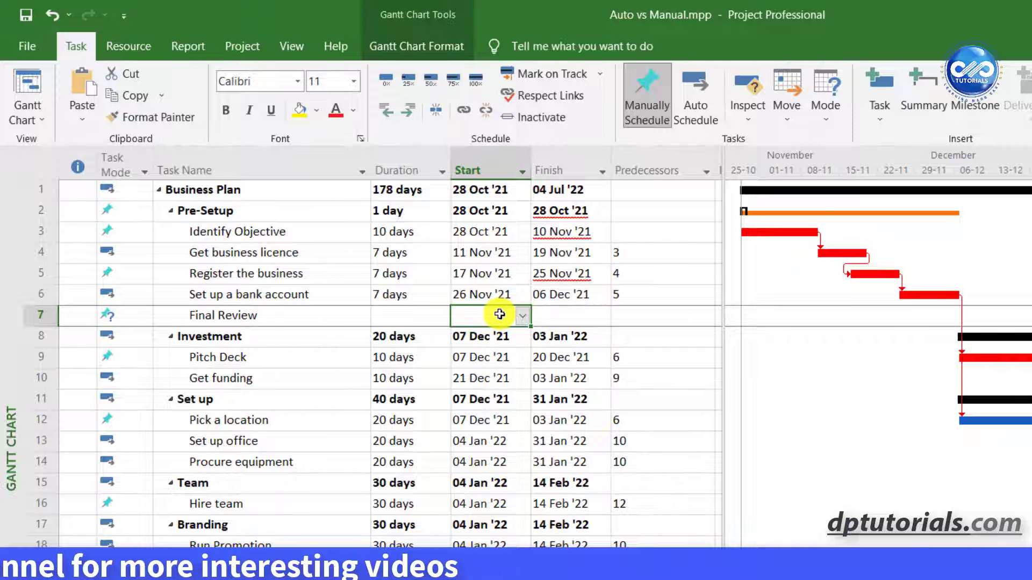
type("Mana")
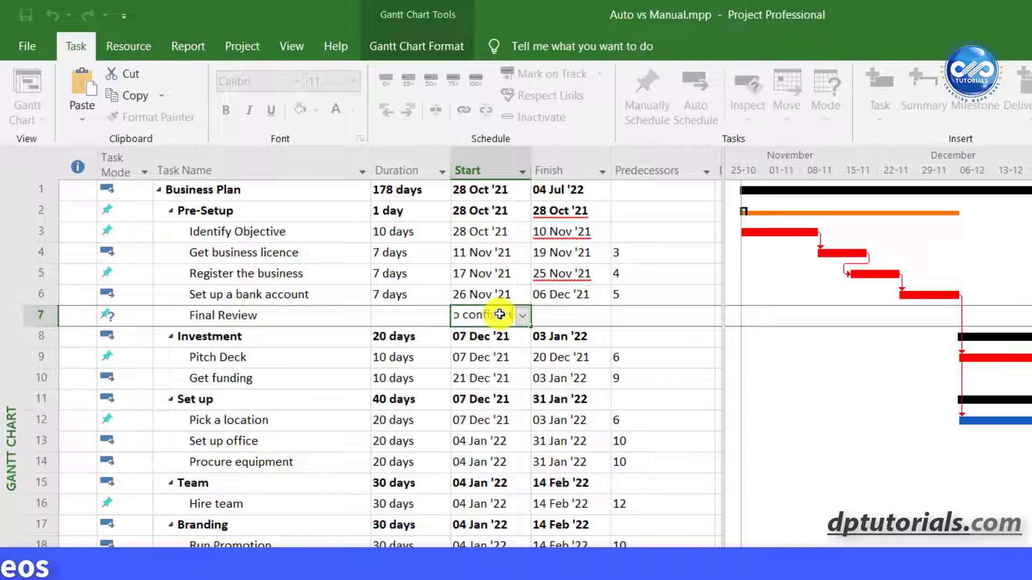
key("Return")
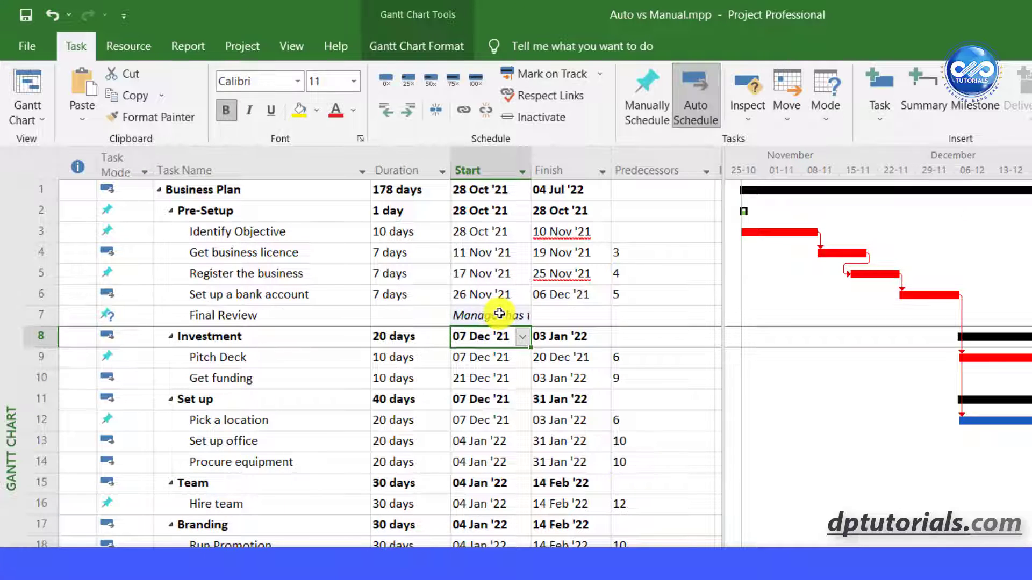
key("Up")
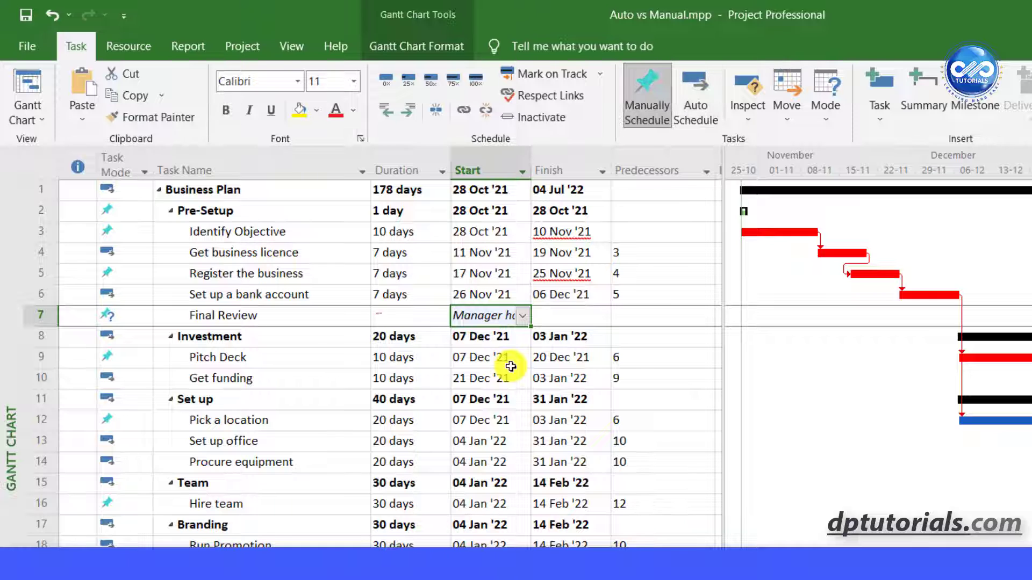
left_click(503, 379)
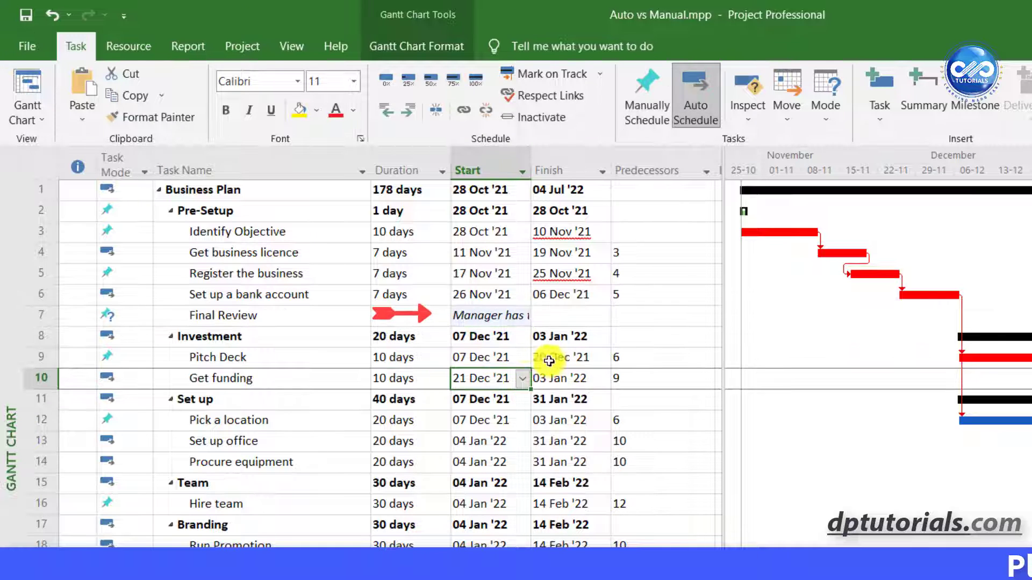
Replace the text start of the Final Review task with the date 05 Dec '21
left_click(514, 318)
left_click(522, 317)
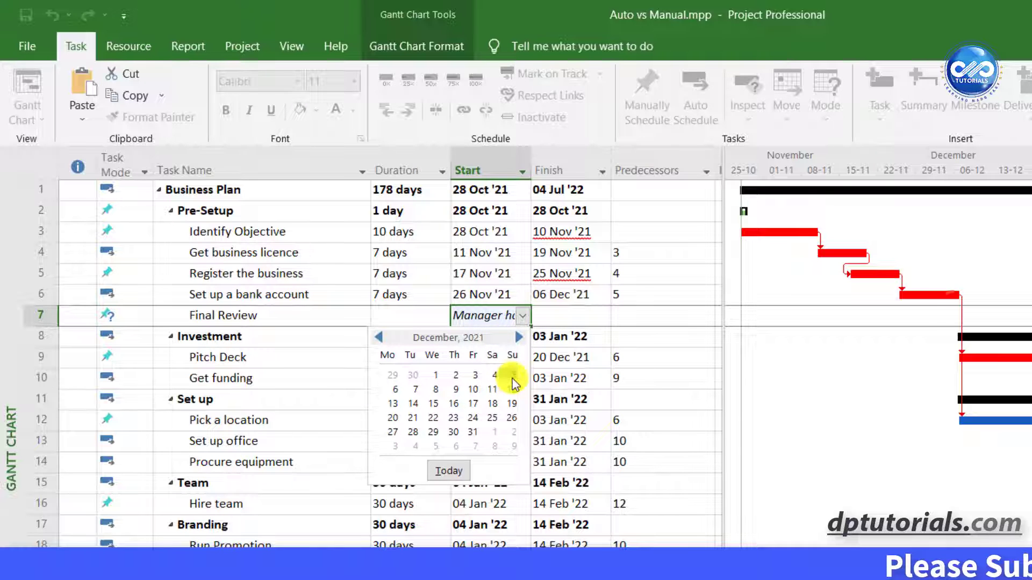
left_click(513, 376)
left_click(525, 377)
Set the finish date of the Final Review task to 05 Dec '21
left_click(563, 322)
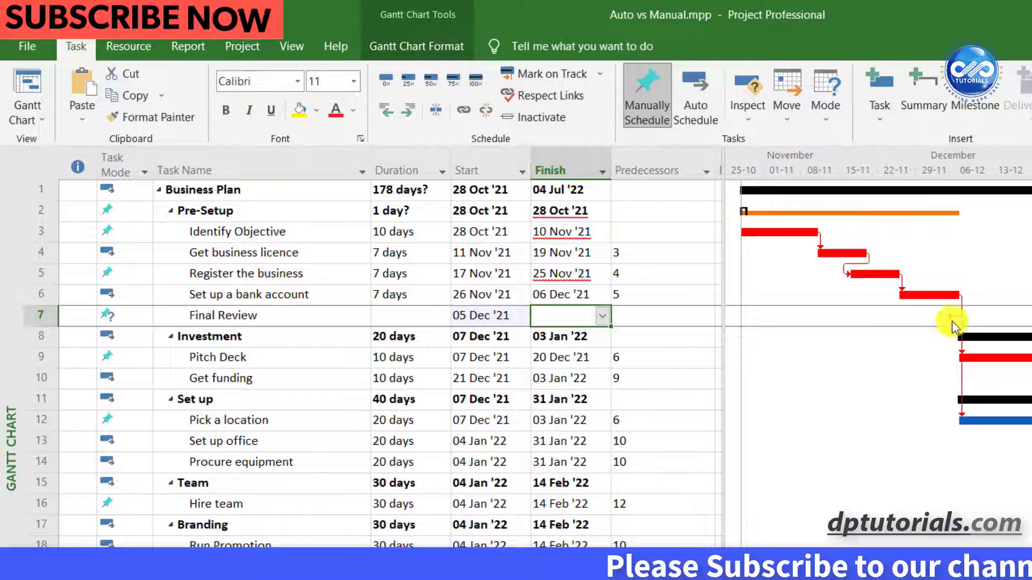
left_click(570, 357)
left_click(588, 316)
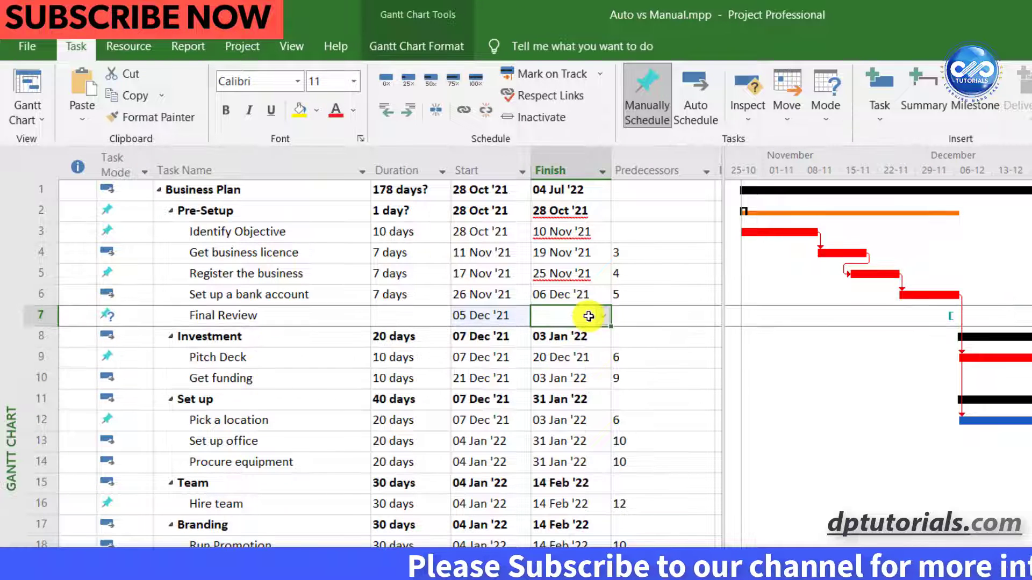
left_click(603, 316)
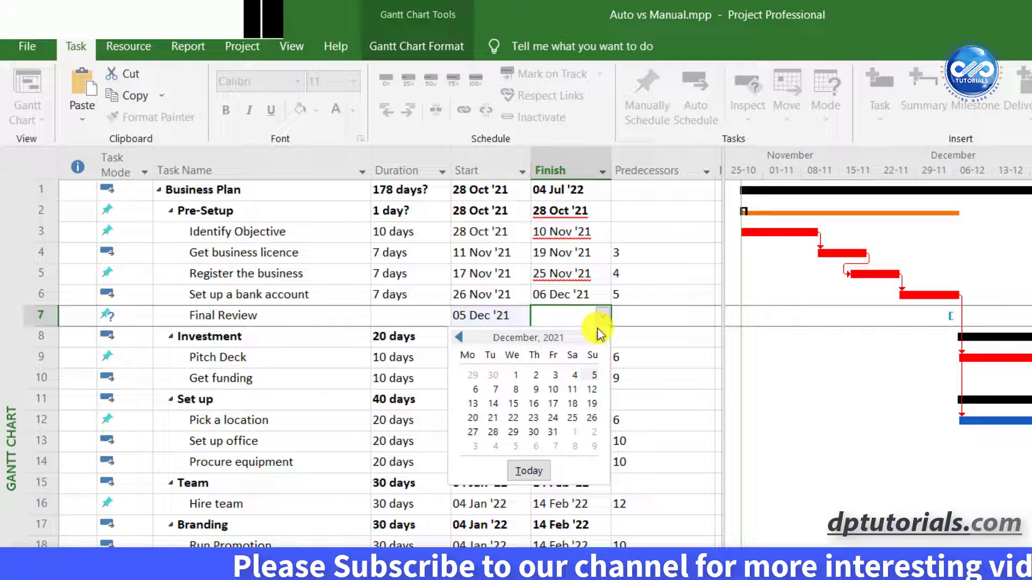
left_click(594, 375)
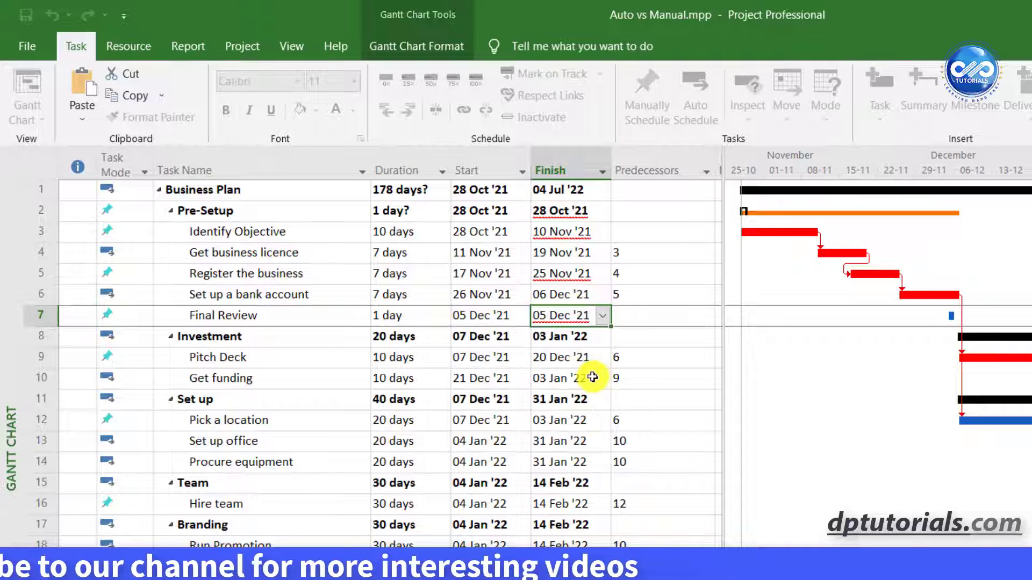
Examine the task mode, duration, start, finish and predecessors of the Final Review task
left_click(415, 317)
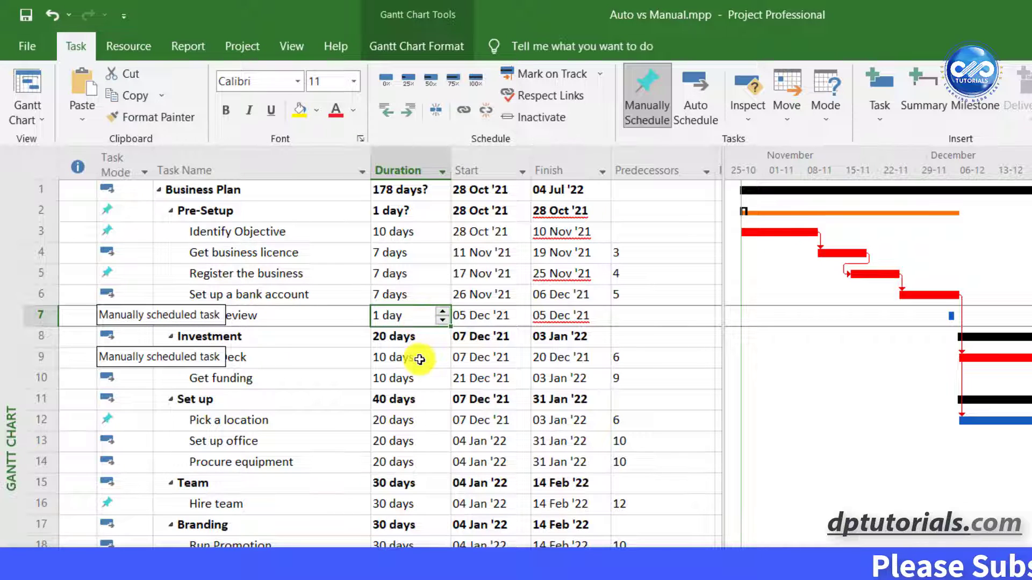
left_click(334, 376)
left_click(299, 322)
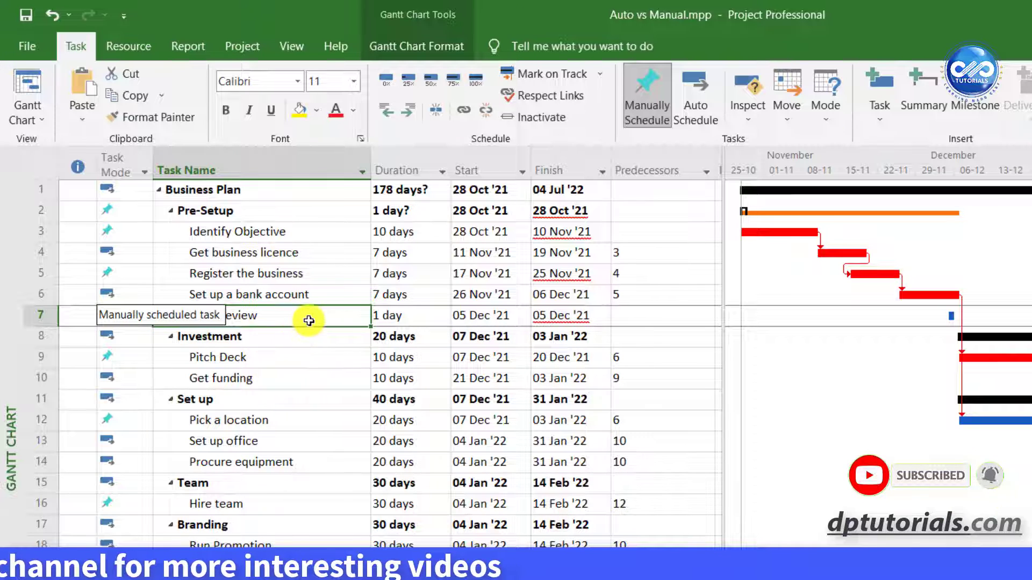
key("F2")
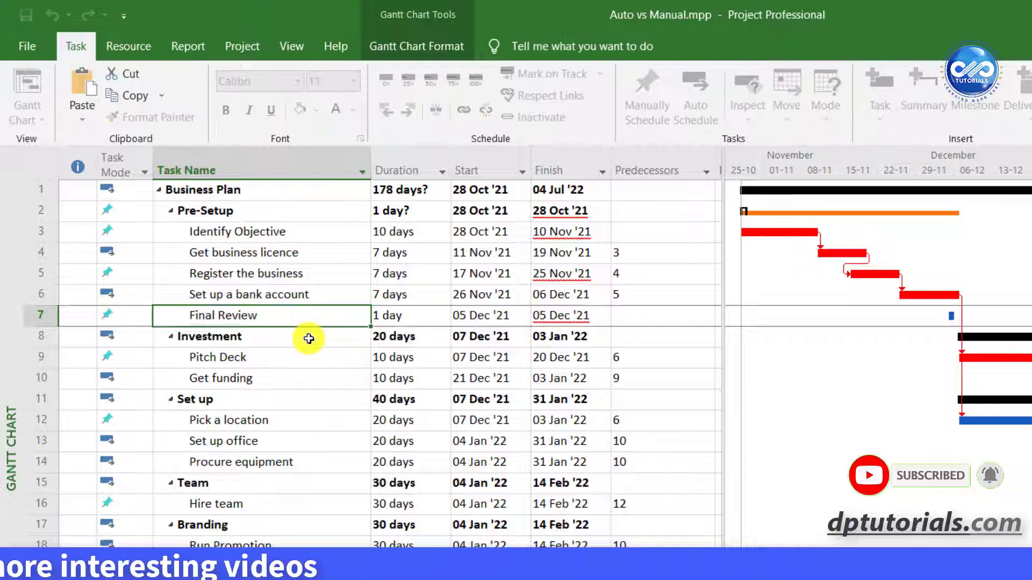
key("Return")
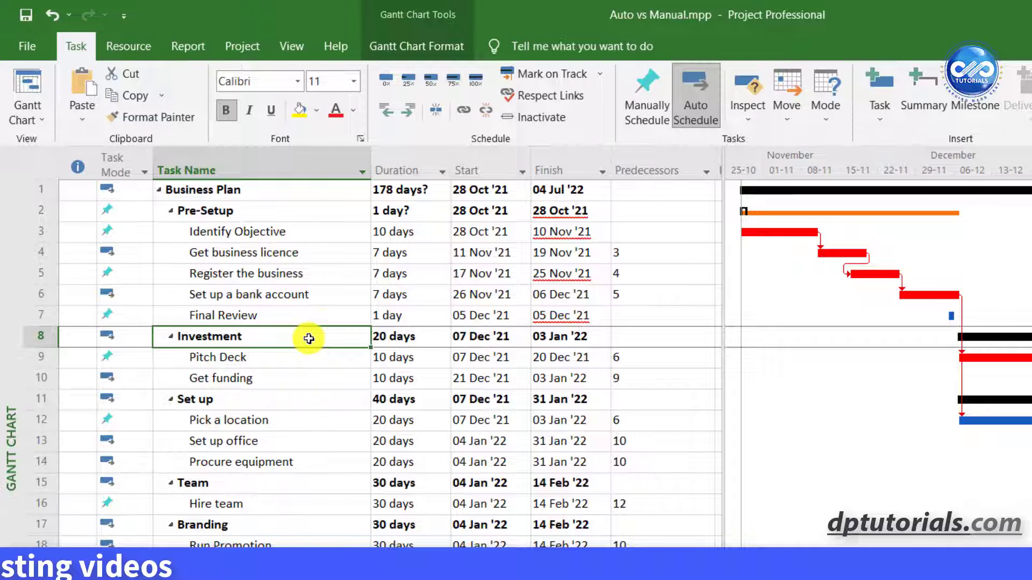
left_click(323, 316)
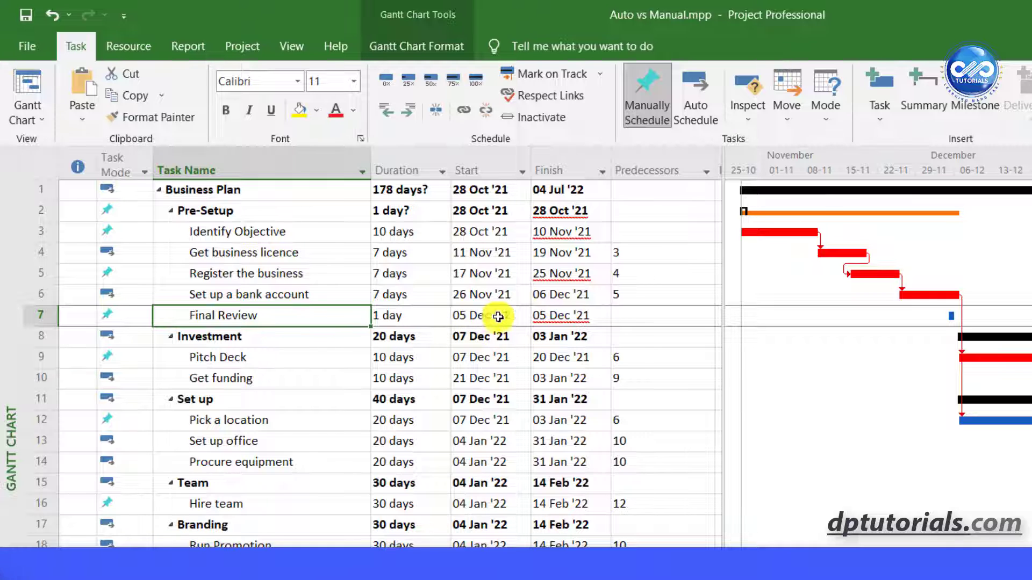
left_click(647, 319)
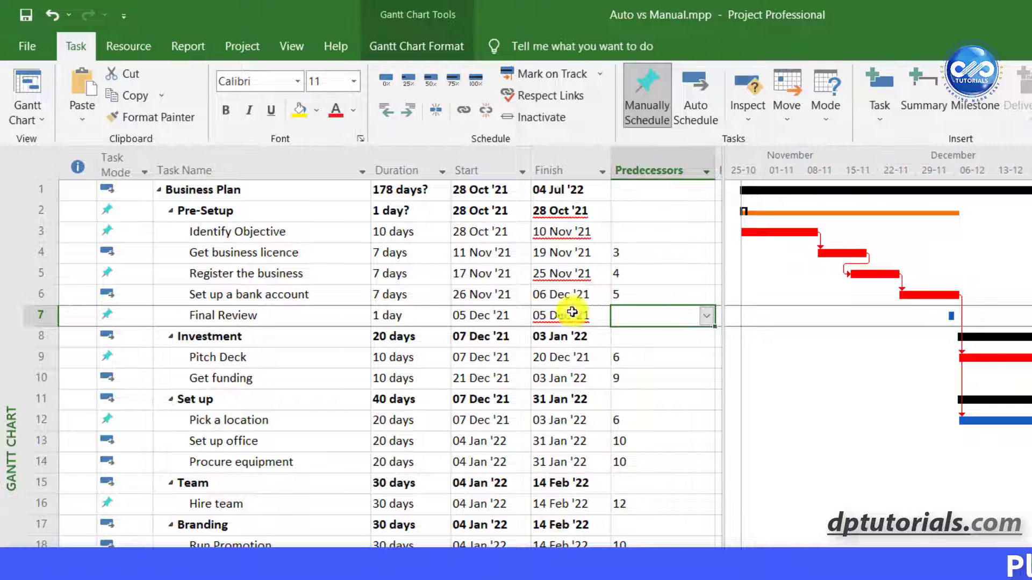
left_click(125, 314)
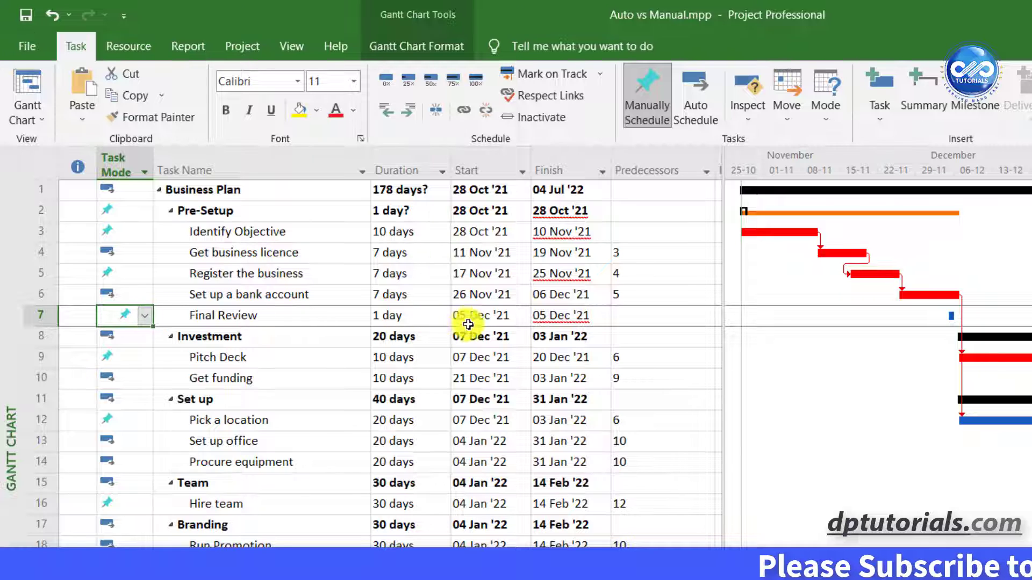
left_click(505, 317)
left_click(565, 317)
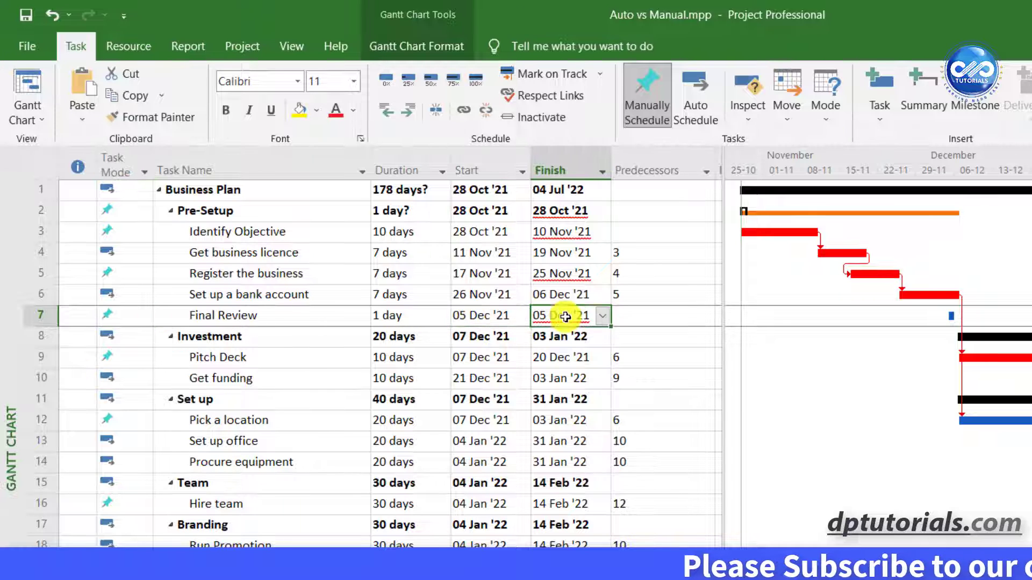
left_click(394, 318)
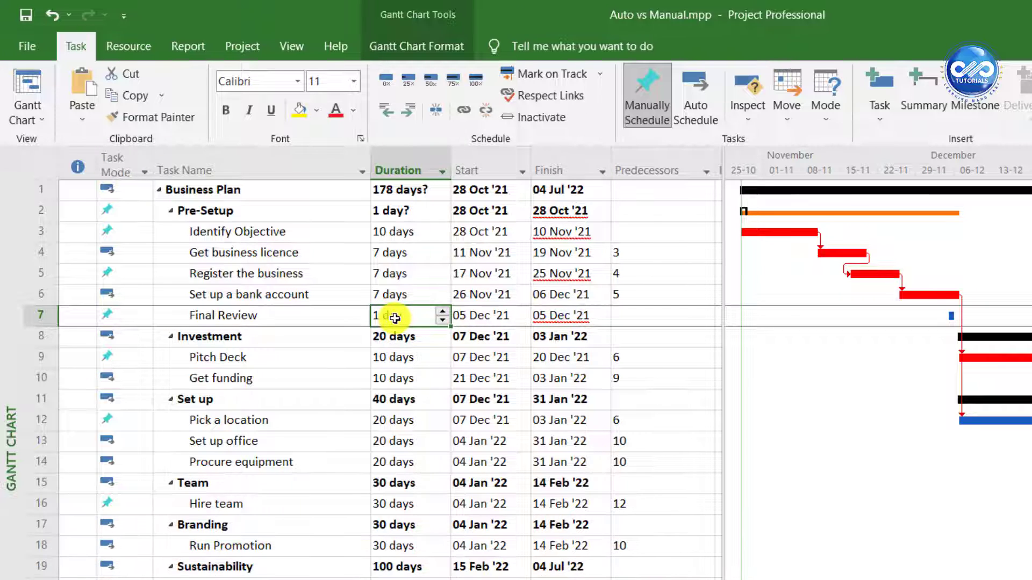